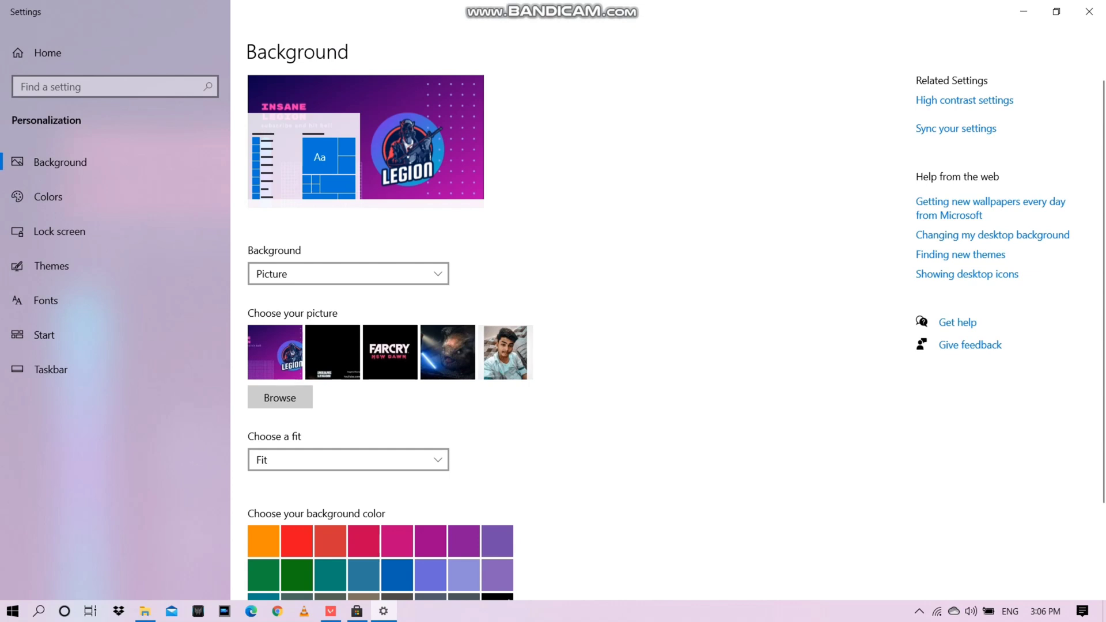
Launch Task Manager from the Start search, then refresh the desktop.
{"action": "key", "text": "super"}
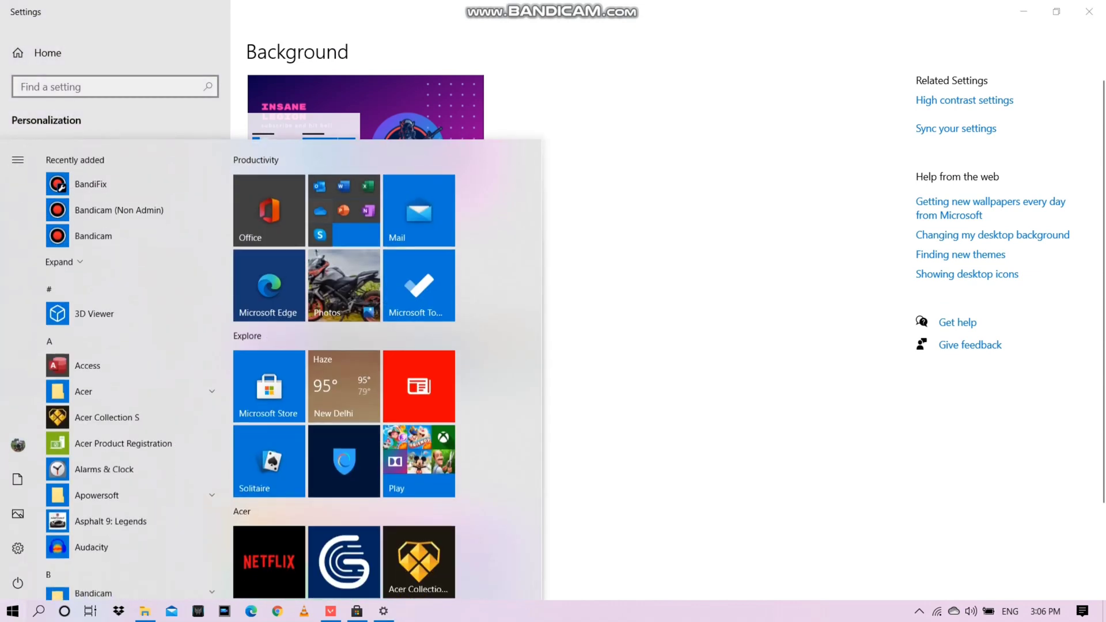
{"action": "type", "text": "rtas"}
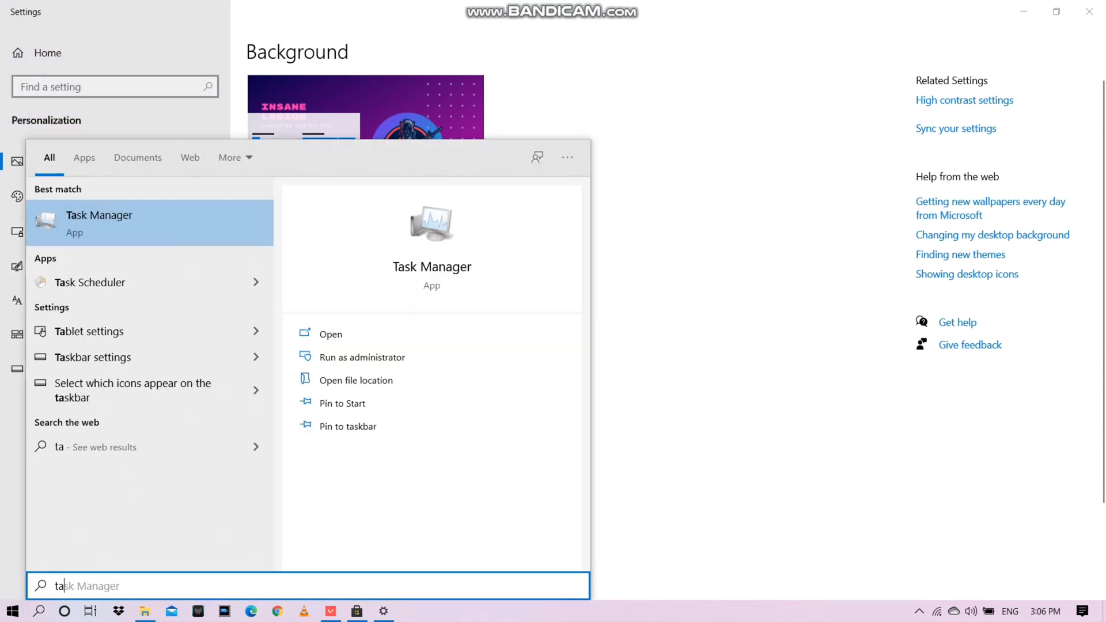
{"action": "key", "text": "Return"}
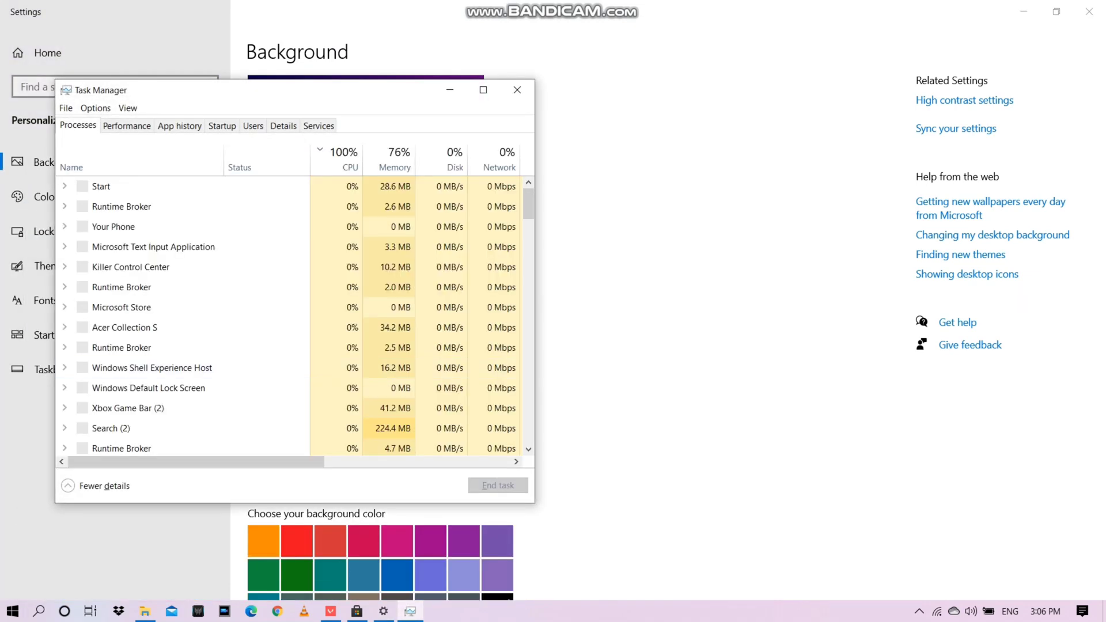
{"action": "left_click", "coordinate": [1024, 11]}
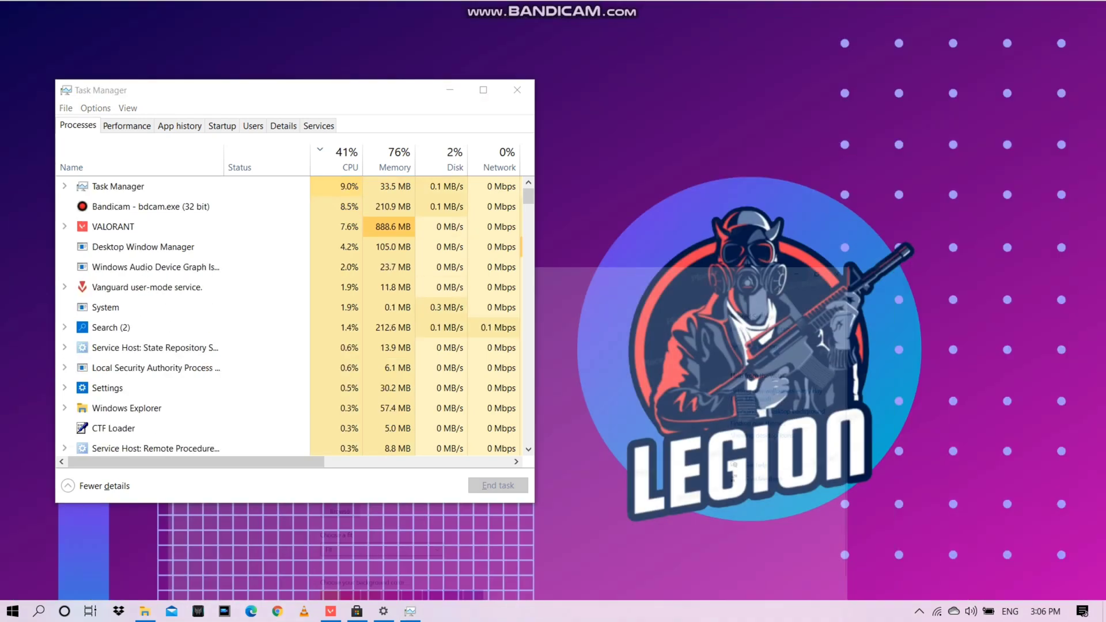
{"action": "right_click", "coordinate": [700, 151]}
{"action": "left_click", "coordinate": [726, 194]}
Go to details for VALORANT and review VALORANT-Win64-Shipping's priority options.
{"action": "left_click_drag", "start_coordinate": [172, 90], "coordinate": [300, 91]}
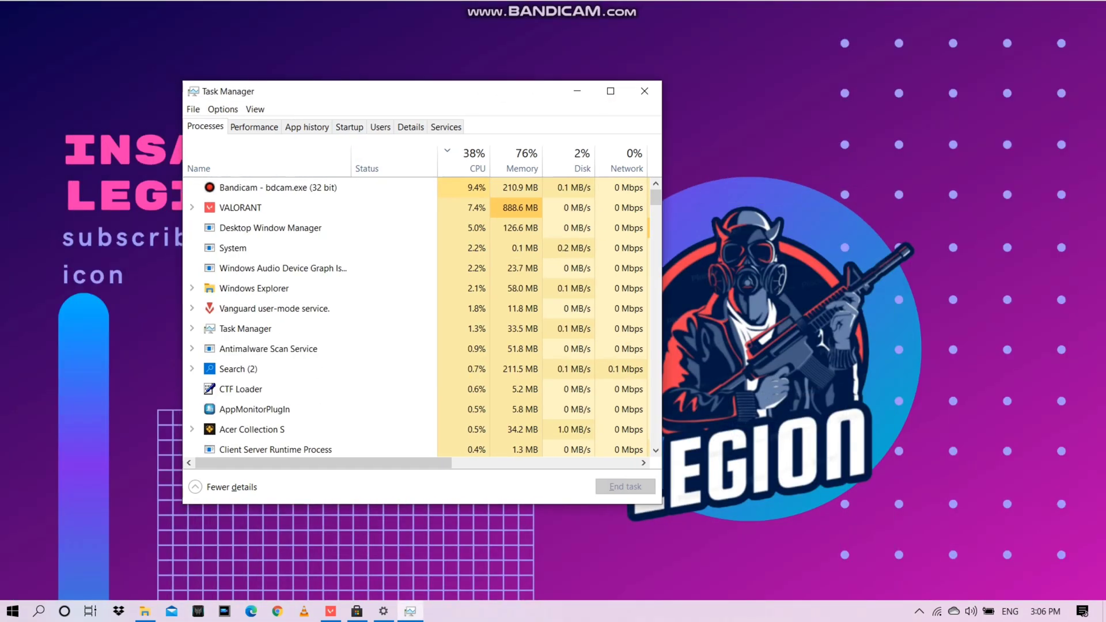
{"action": "right_click", "coordinate": [250, 208]}
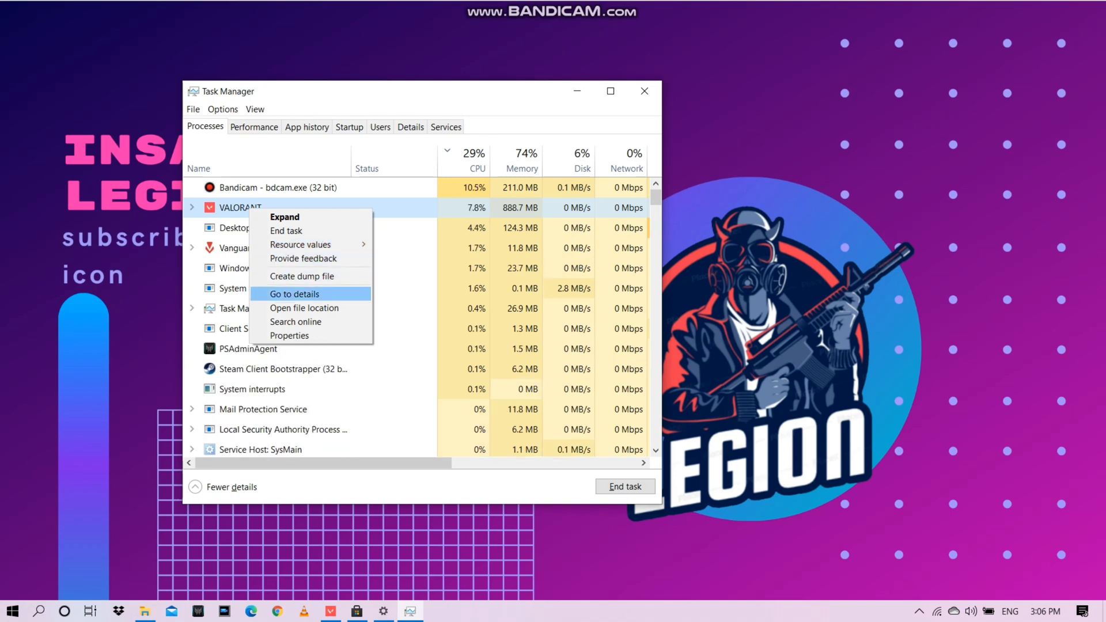
{"action": "left_click", "coordinate": [294, 293]}
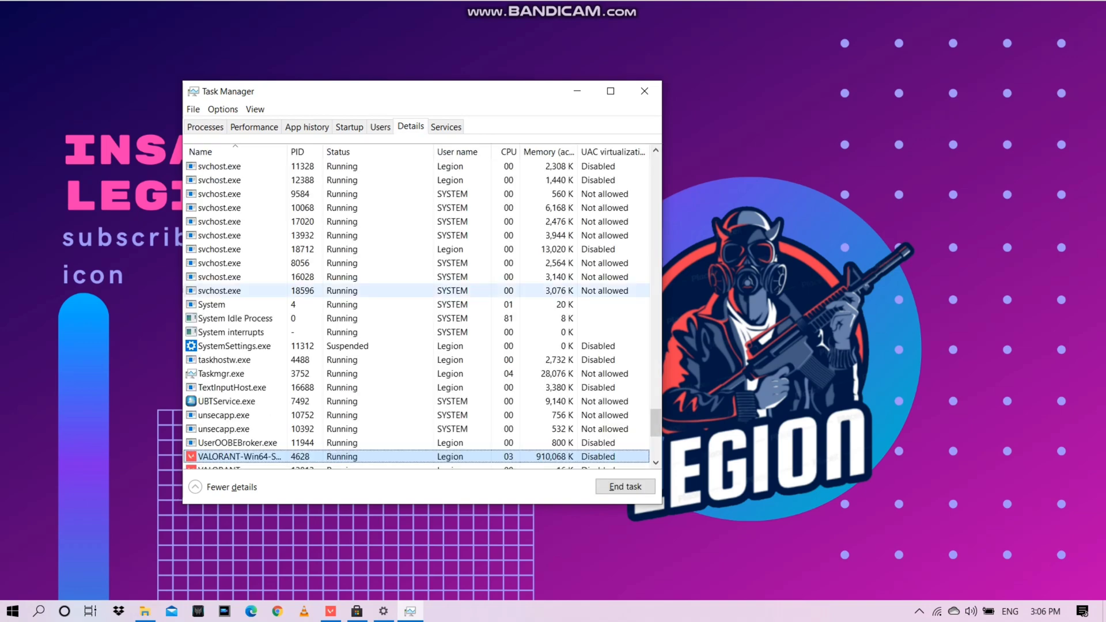
{"action": "scroll", "coordinate": [259, 340], "scroll_direction": "down", "scroll_amount": 4}
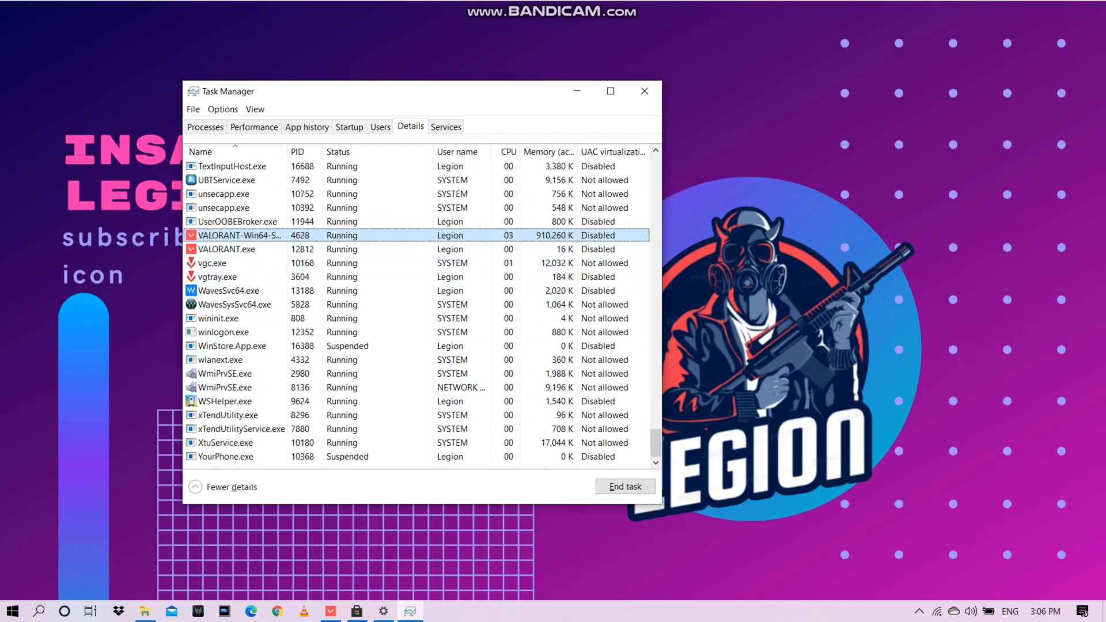
{"action": "right_click", "coordinate": [277, 236]}
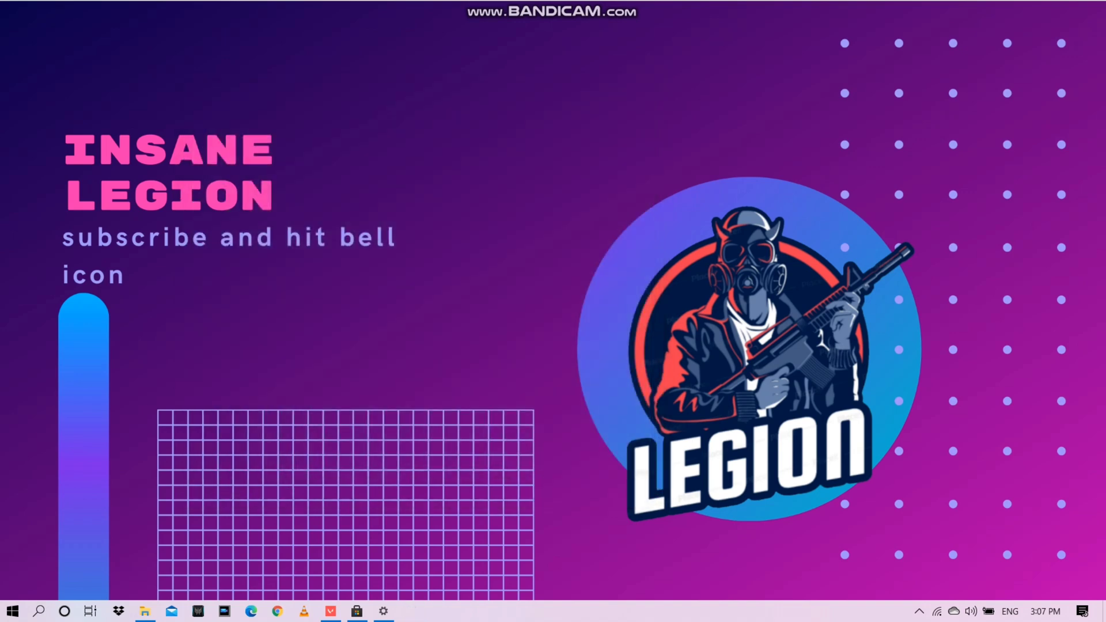
{"action": "right_click", "coordinate": [550, 137]}
Close the Battlefield 3 properties, maximize the games folder, and open Riot Games > VALORANT > live.
{"action": "left_click", "coordinate": [576, 180]}
{"action": "key", "text": "Escape"}
{"action": "key", "text": "super+Up"}
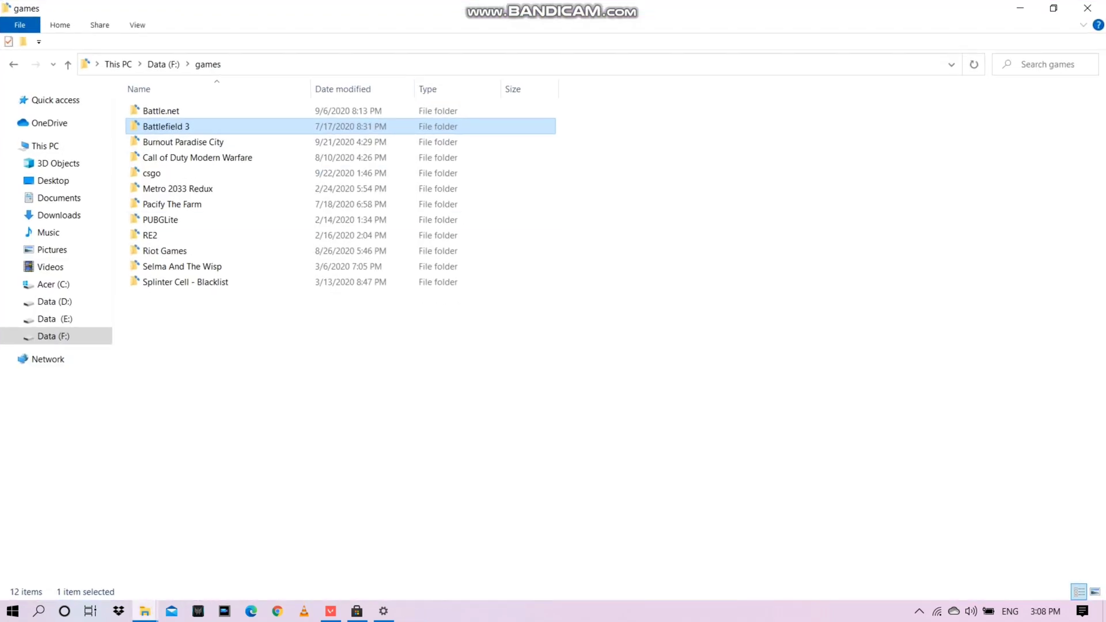
{"action": "double_click", "coordinate": [165, 251]}
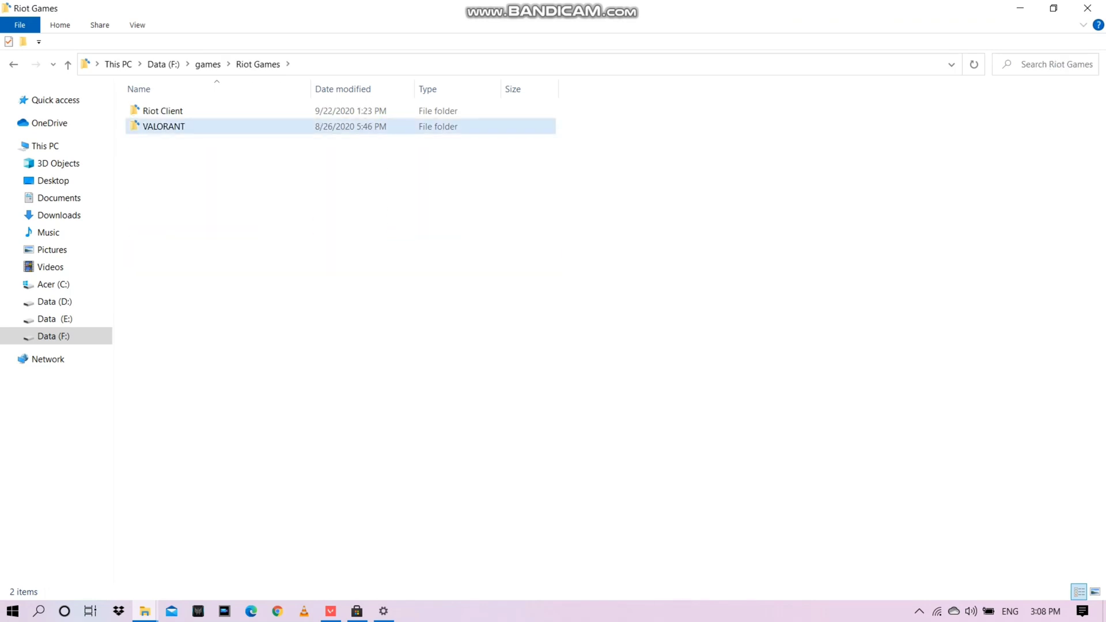
{"action": "double_click", "coordinate": [157, 126]}
Make the VALORANT application always run as administrator, then refresh the live folder.
{"action": "right_click", "coordinate": [170, 173]}
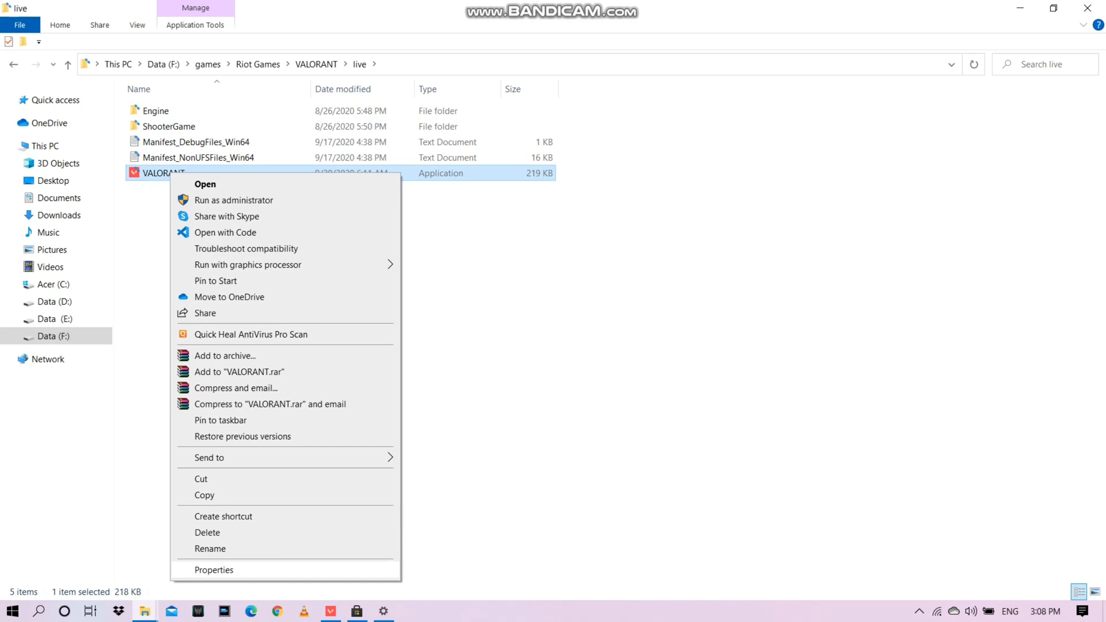
{"action": "left_click", "coordinate": [214, 570]}
{"action": "left_click", "coordinate": [282, 222]}
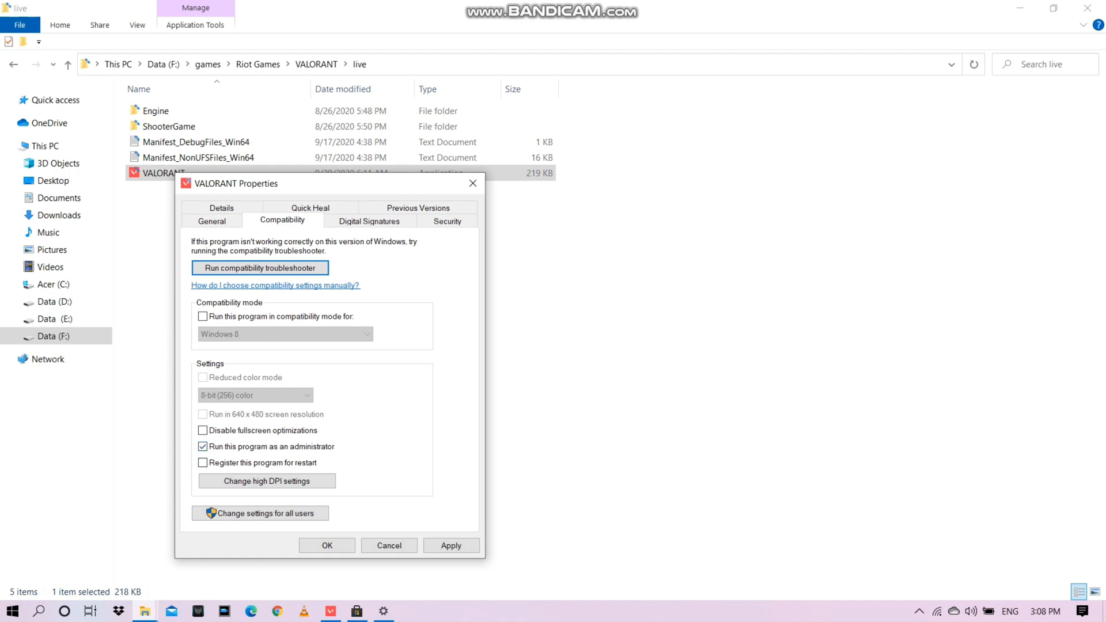
{"action": "left_click", "coordinate": [472, 183]}
{"action": "right_click", "coordinate": [231, 244]}
{"action": "left_click", "coordinate": [270, 304]}
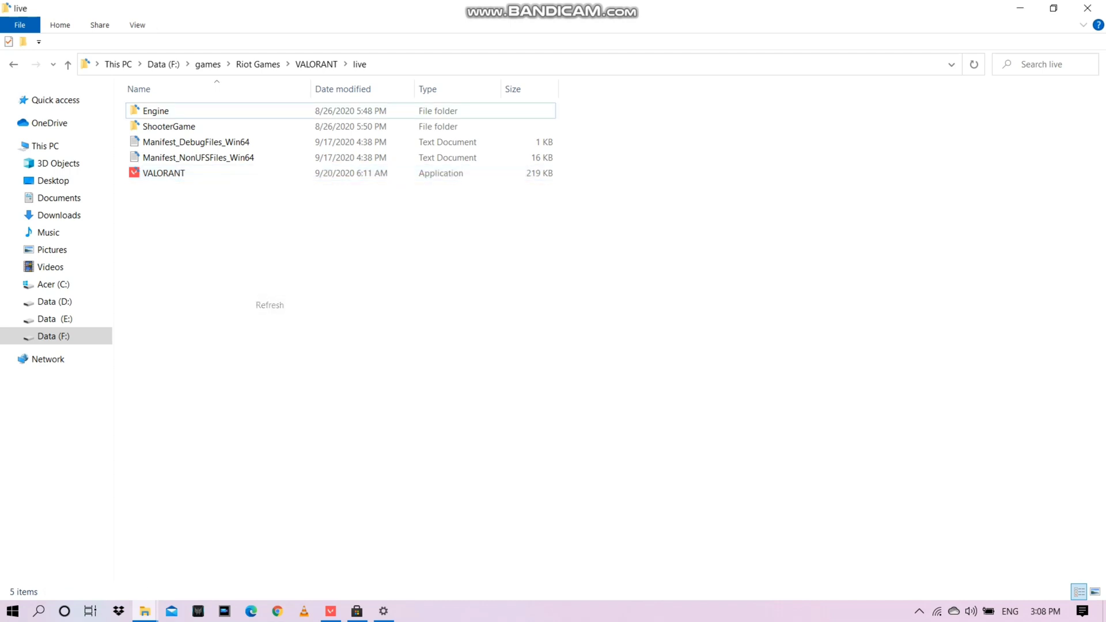
Set RiotClientServices in the Riot Client folder to run as administrator.
{"action": "key", "text": "BackSpace"}
{"action": "key", "text": "BackSpace"}
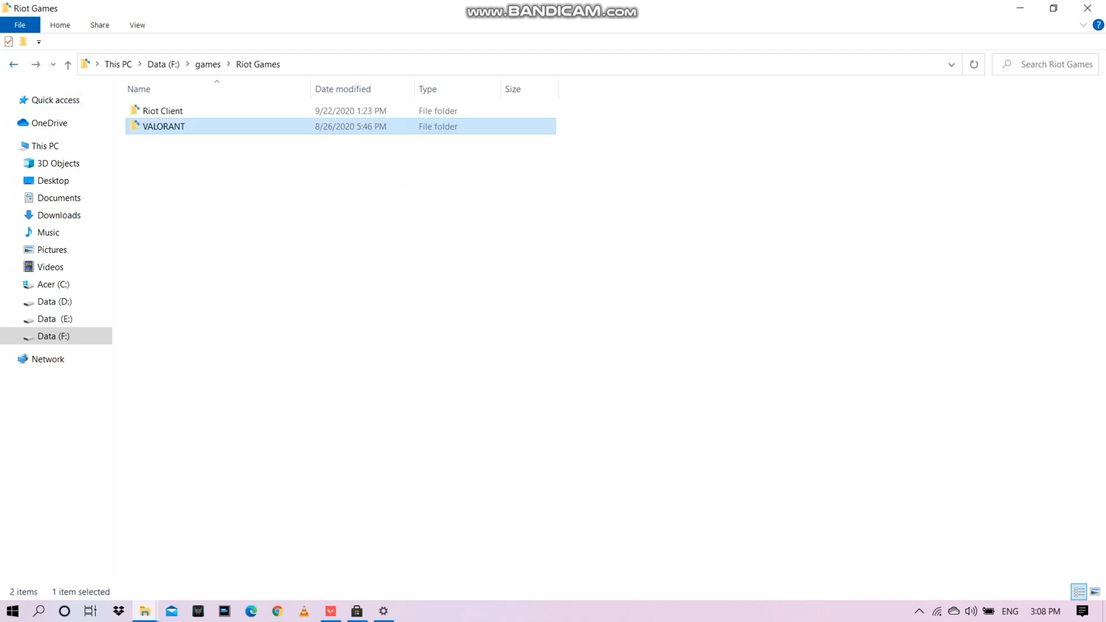
{"action": "double_click", "coordinate": [163, 110]}
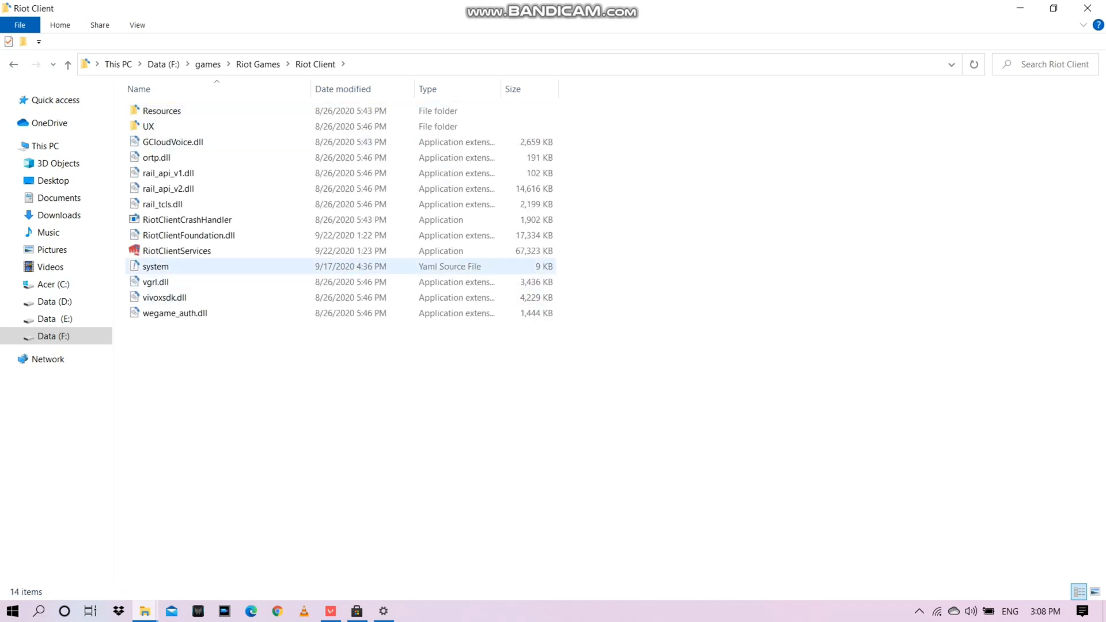
{"action": "left_click", "coordinate": [177, 251]}
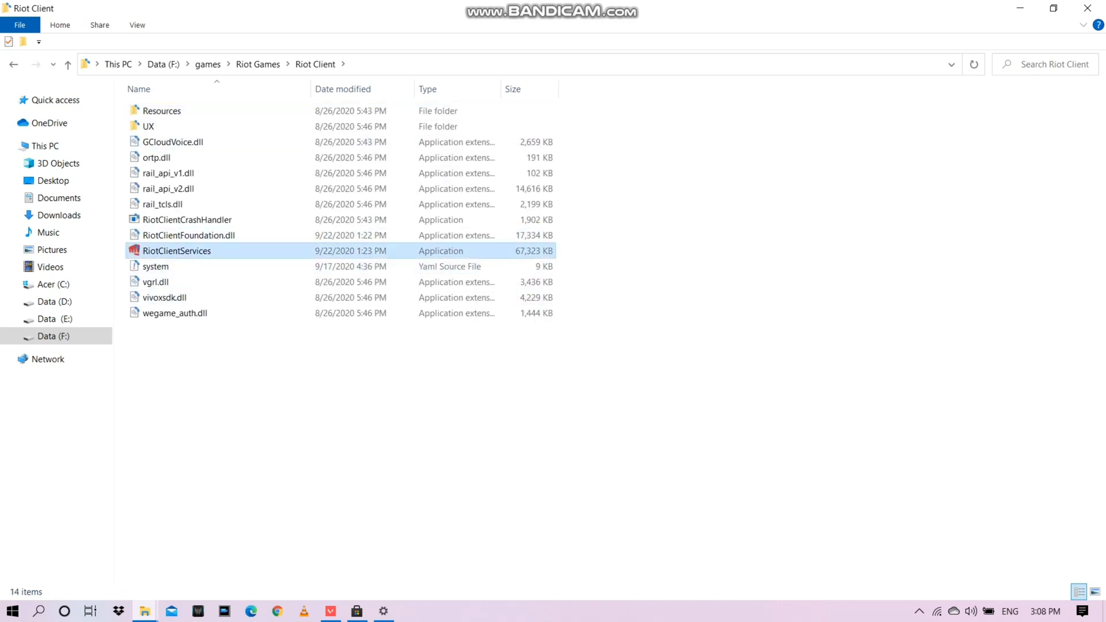
{"action": "right_click", "coordinate": [229, 250]}
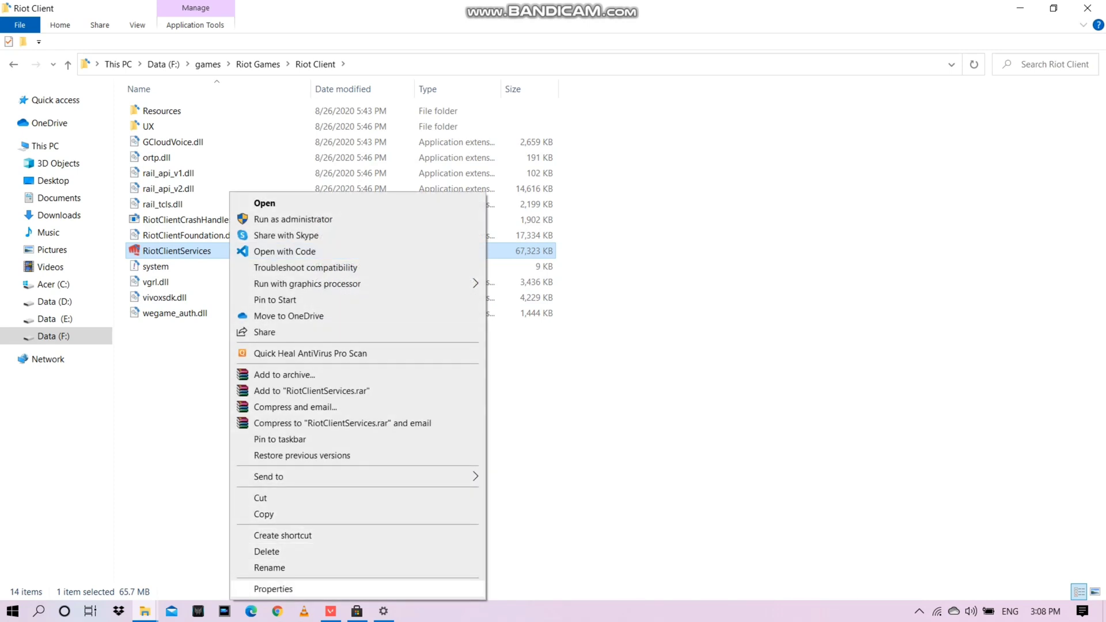
{"action": "left_click", "coordinate": [273, 589]}
{"action": "left_click", "coordinate": [341, 255]}
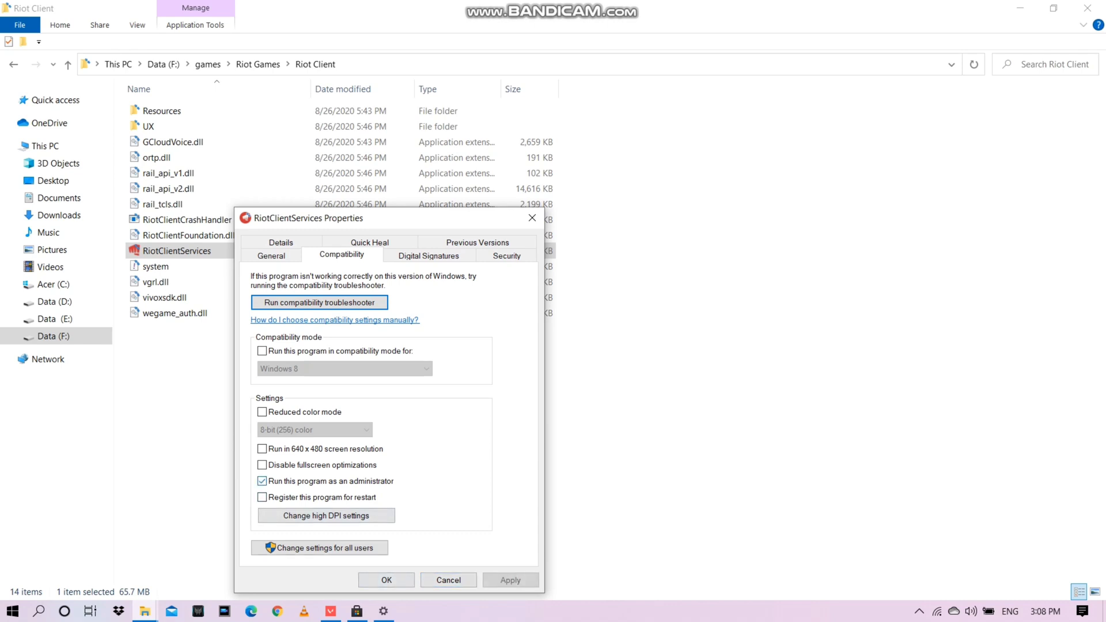
{"action": "left_click", "coordinate": [386, 580]}
Refresh the Riot Client folder listing and minimise the Explorer window.
{"action": "right_click", "coordinate": [565, 158]}
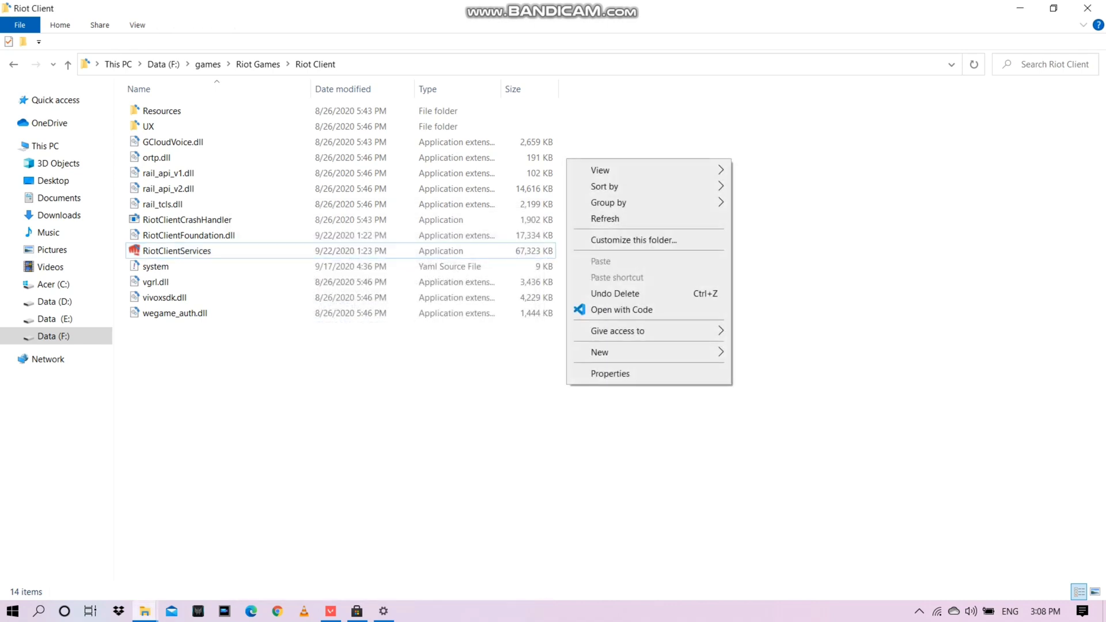
{"action": "left_click", "coordinate": [605, 219]}
{"action": "left_click", "coordinate": [1019, 8]}
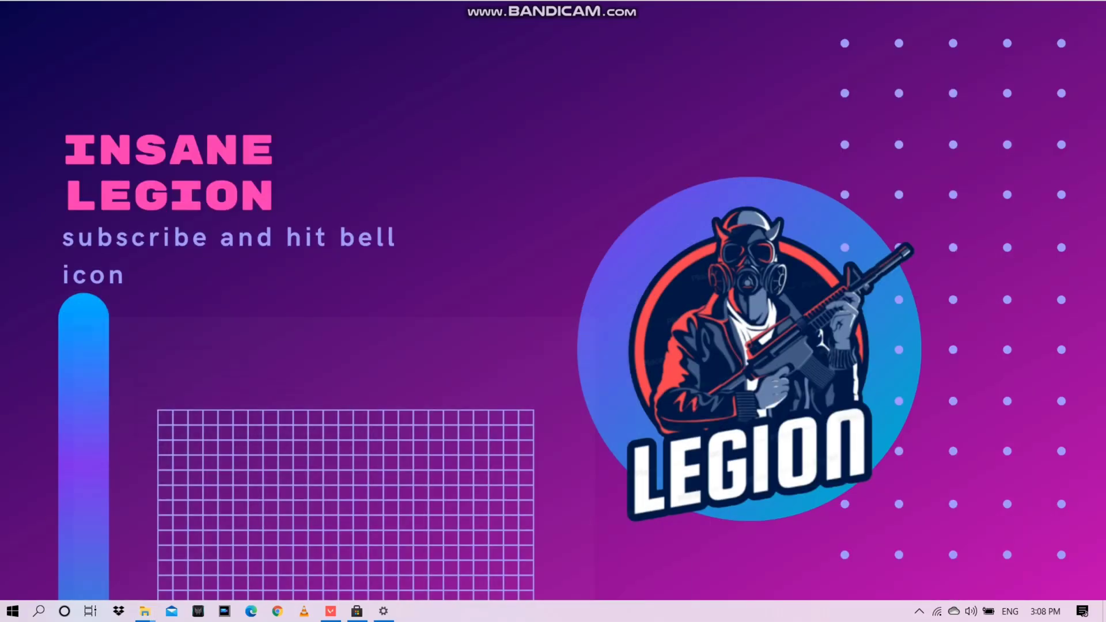
Refresh the desktop and hide the Microsoft Store window to show the desktop.
{"action": "right_click", "coordinate": [547, 156]}
{"action": "left_click", "coordinate": [576, 199]}
{"action": "left_click", "coordinate": [356, 610]}
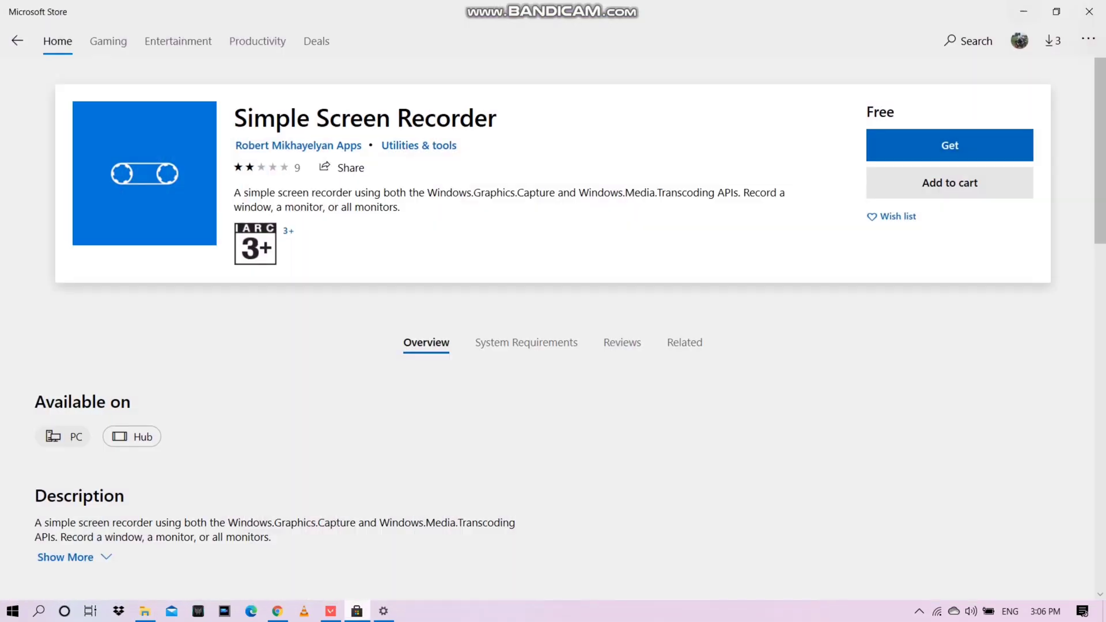
{"action": "key", "text": "super+d"}
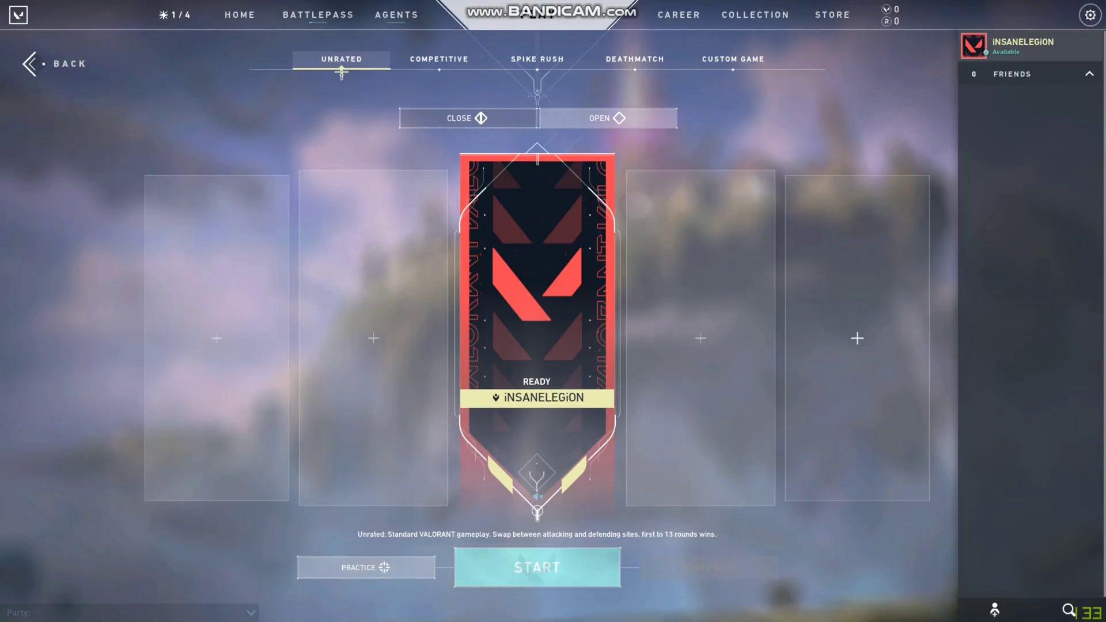
Review VALORANT graphics quality (medium textures, VSync off, no anti-aliasing) and return to the Unrated lobby.
{"action": "key", "text": "Escape"}
{"action": "key", "text": "Escape"}
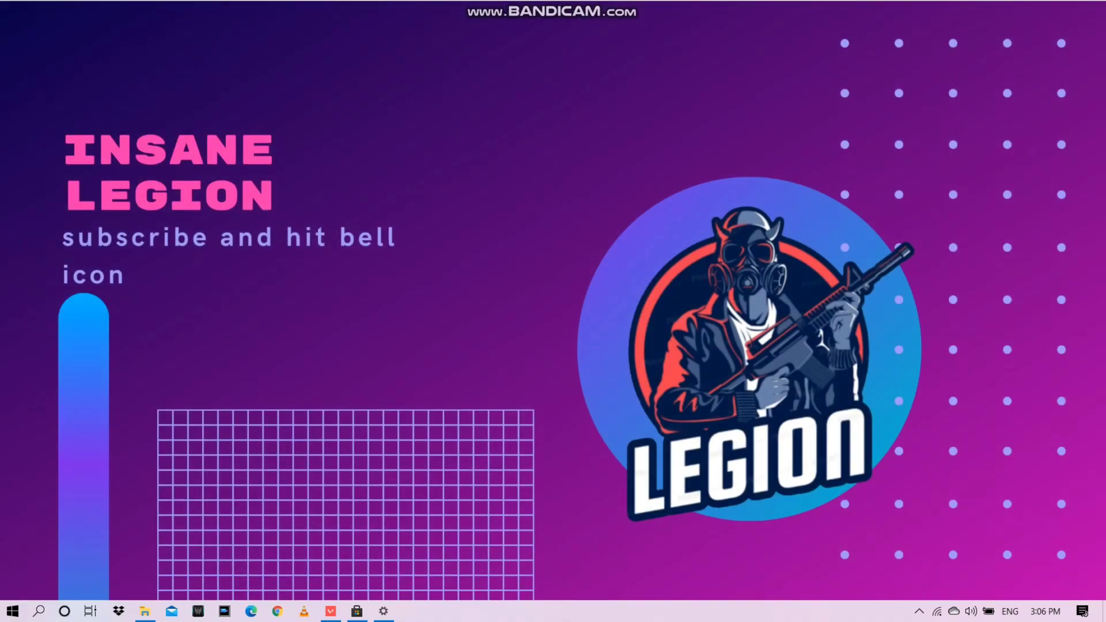
{"action": "key", "text": "Escape"}
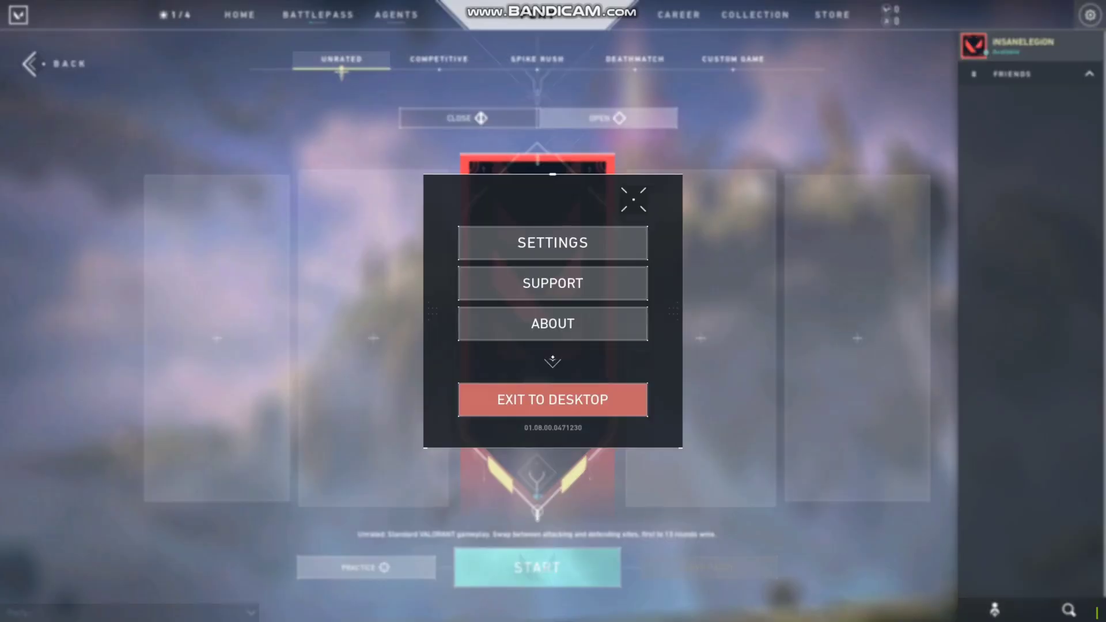
{"action": "left_click", "coordinate": [553, 242]}
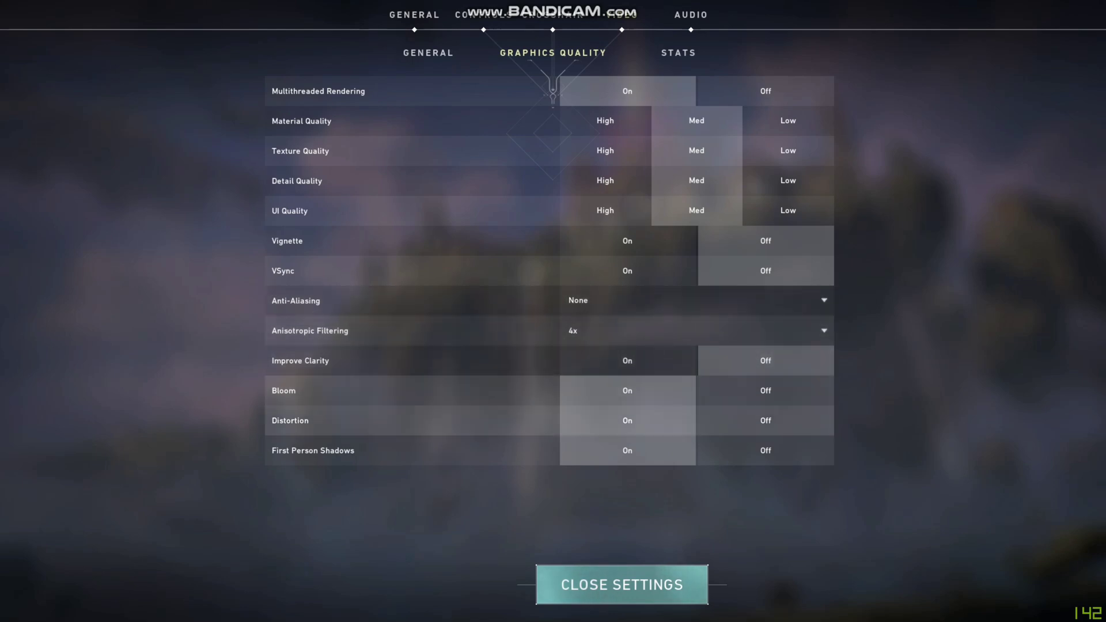
{"action": "key", "text": "Escape"}
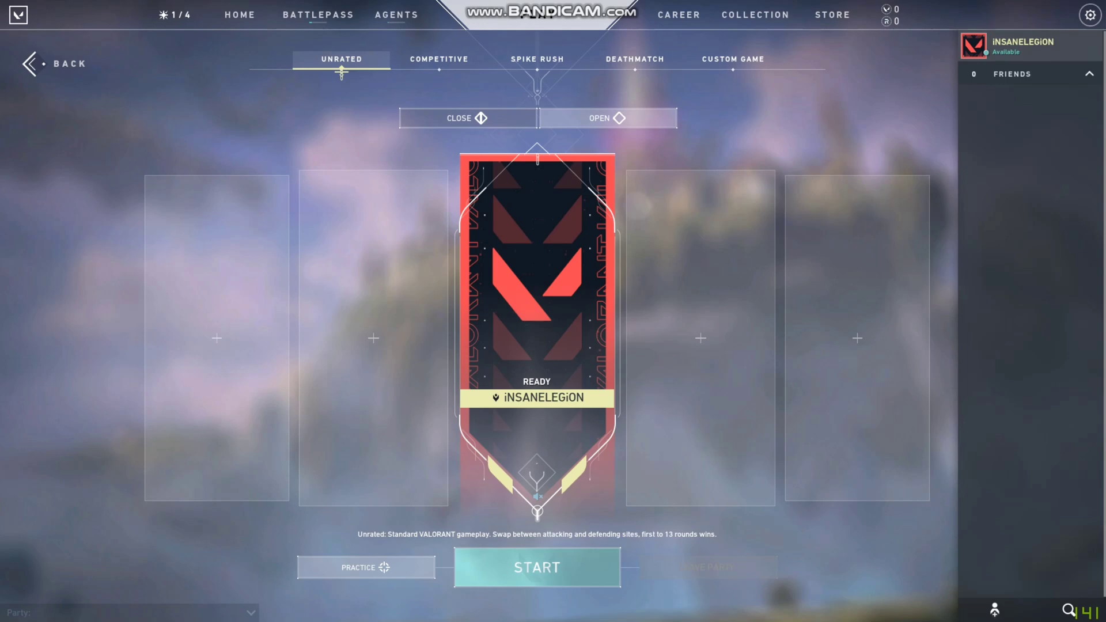
{"action": "key", "text": "alt+Tab"}
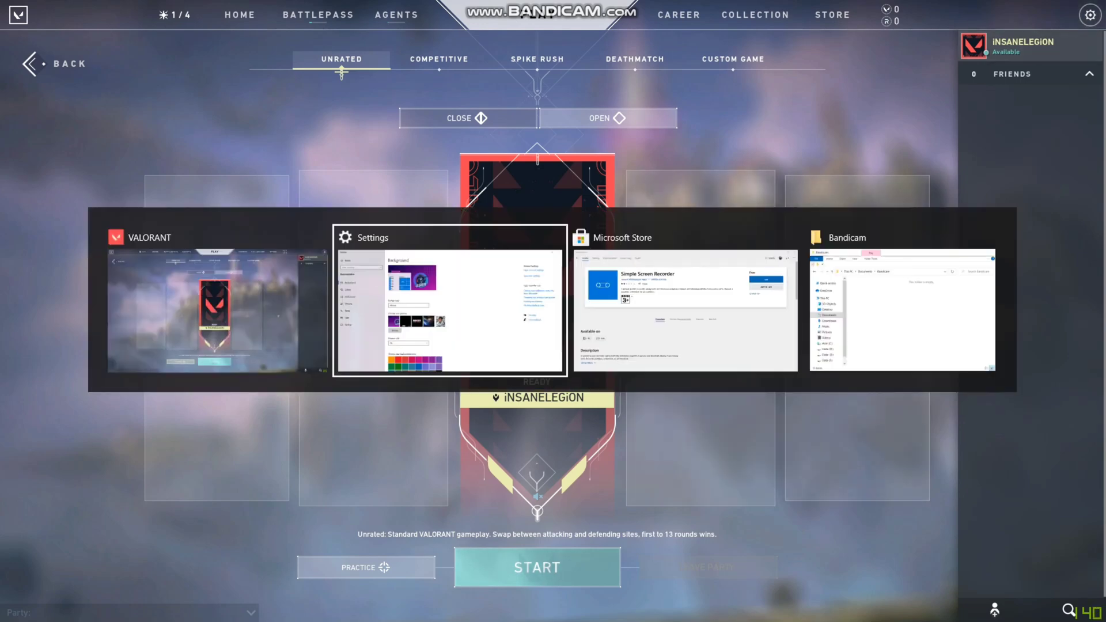
{"action": "key", "text": "alt+Tab"}
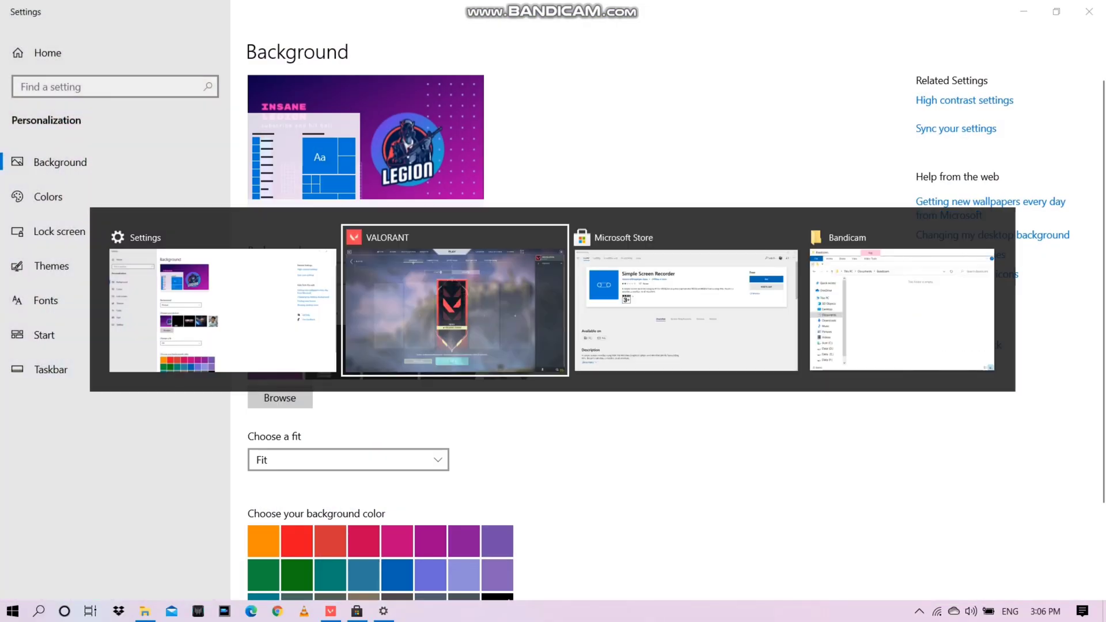
{"action": "key", "text": "super"}
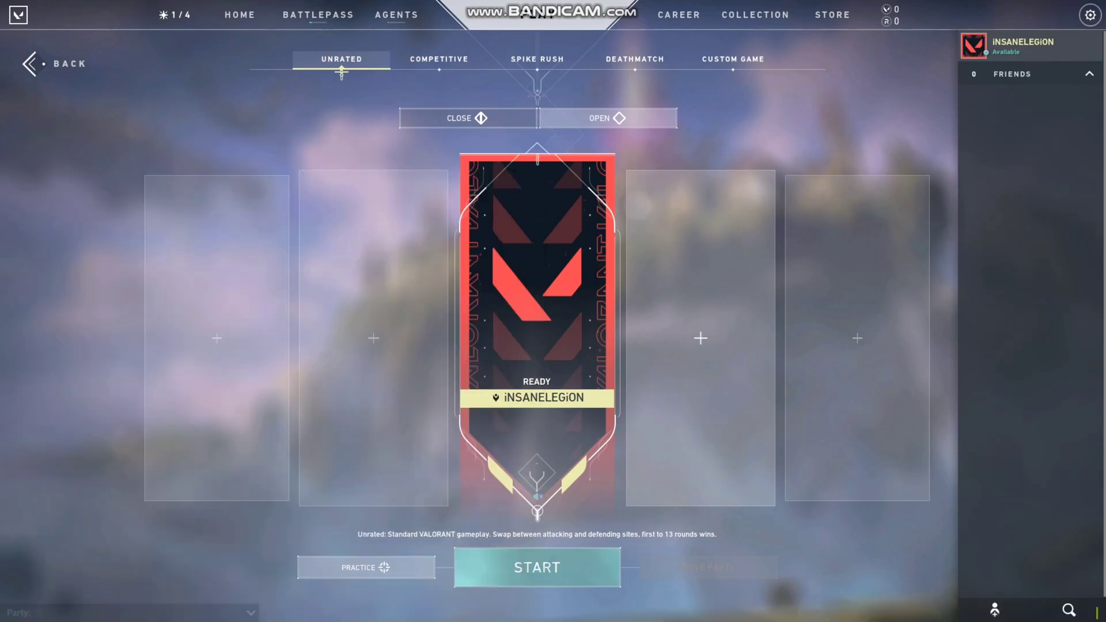
Run VALORANT with the high-performance graphics processor from its desktop shortcut, then hide desktop icons.
{"action": "type", "text": "r"}
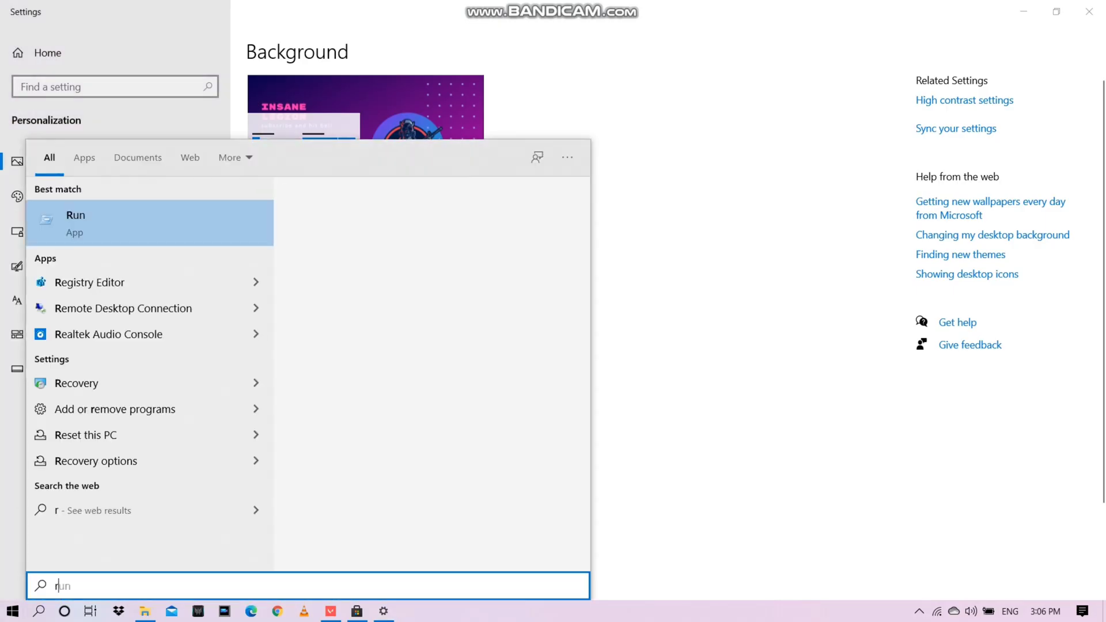
{"action": "key", "text": "BackSpace"}
{"action": "type", "text": "task"}
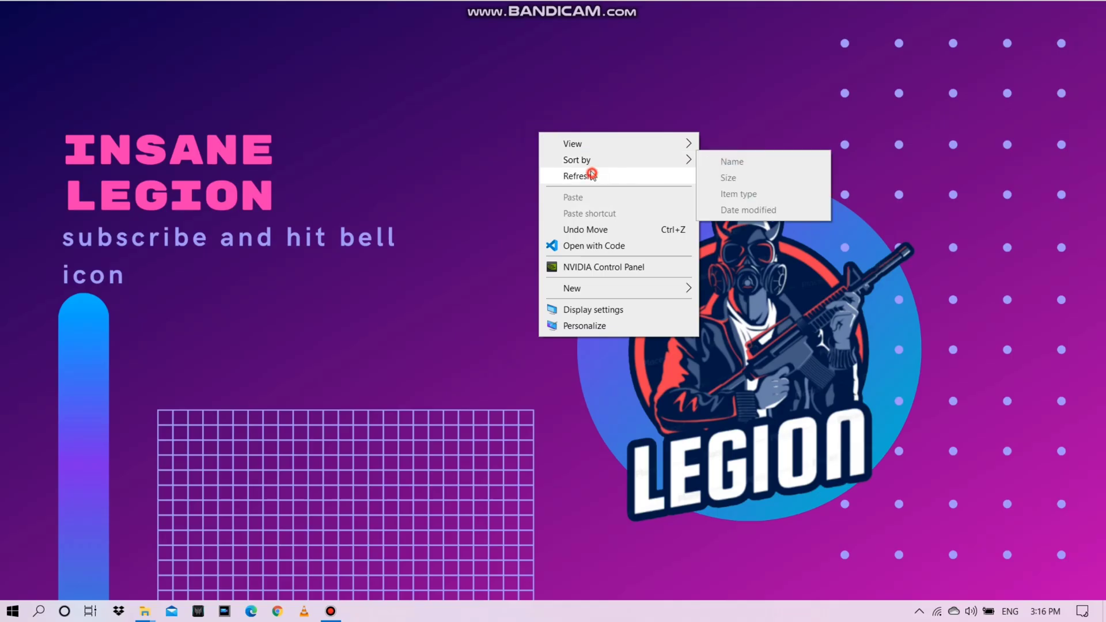
{"action": "mouse_move", "coordinate": [571, 144]}
{"action": "left_click", "coordinate": [789, 236]}
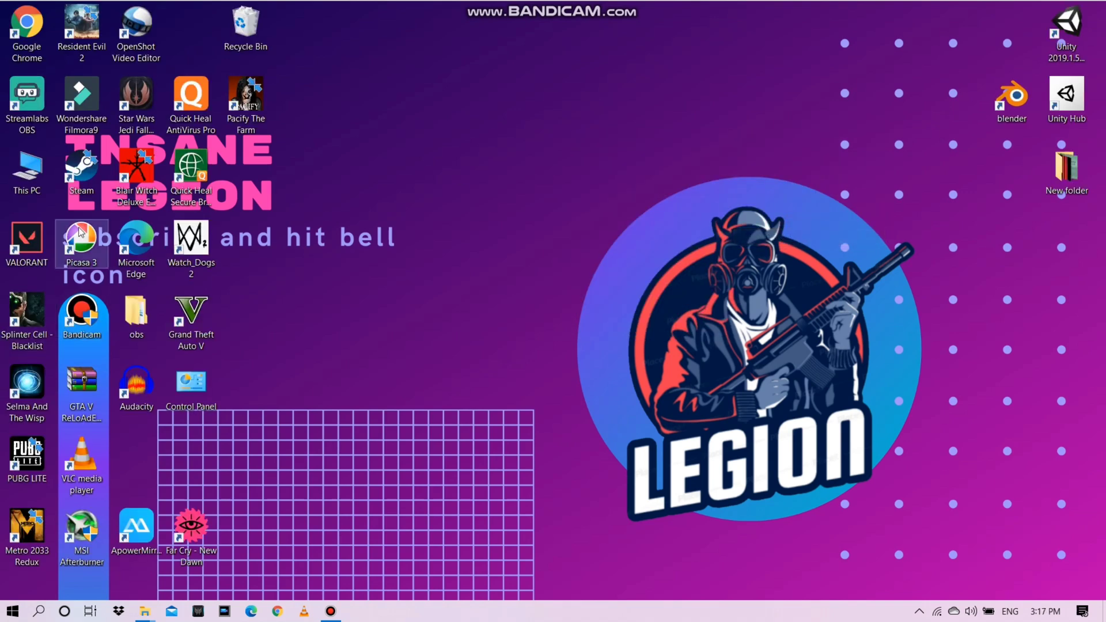
{"action": "right_click", "coordinate": [36, 233]}
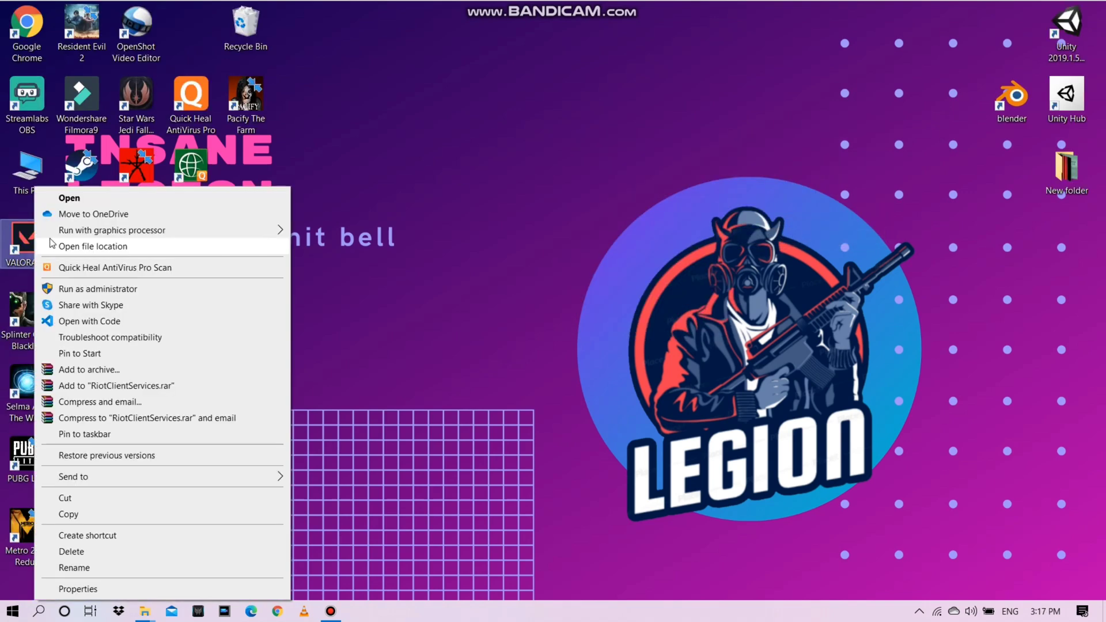
{"action": "mouse_move", "coordinate": [165, 230]}
{"action": "left_click", "coordinate": [403, 231]}
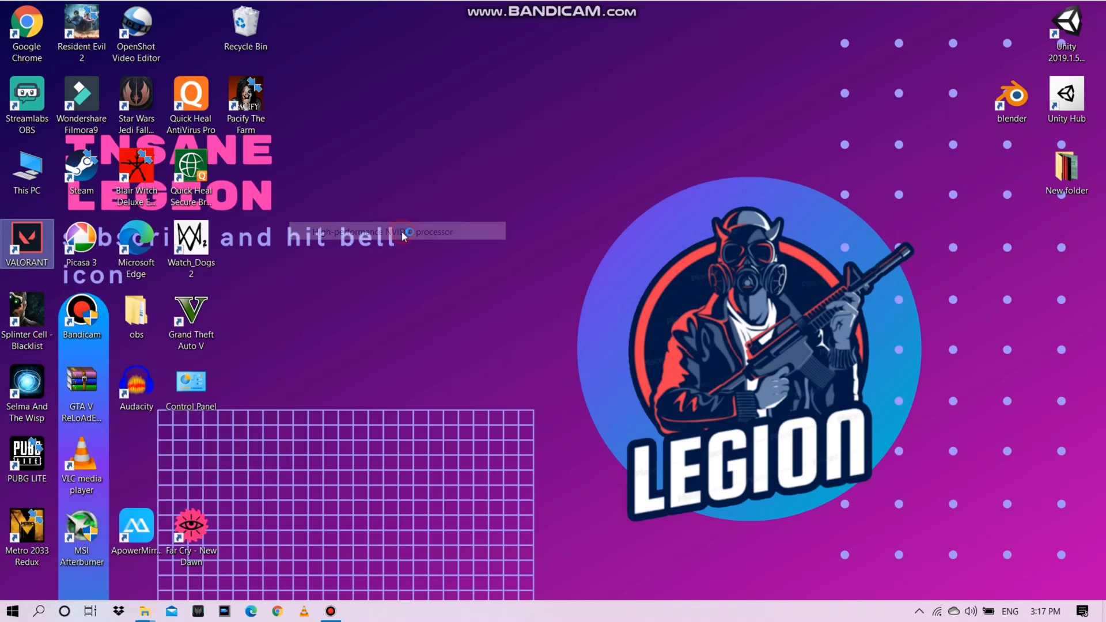
{"action": "right_click", "coordinate": [455, 220]}
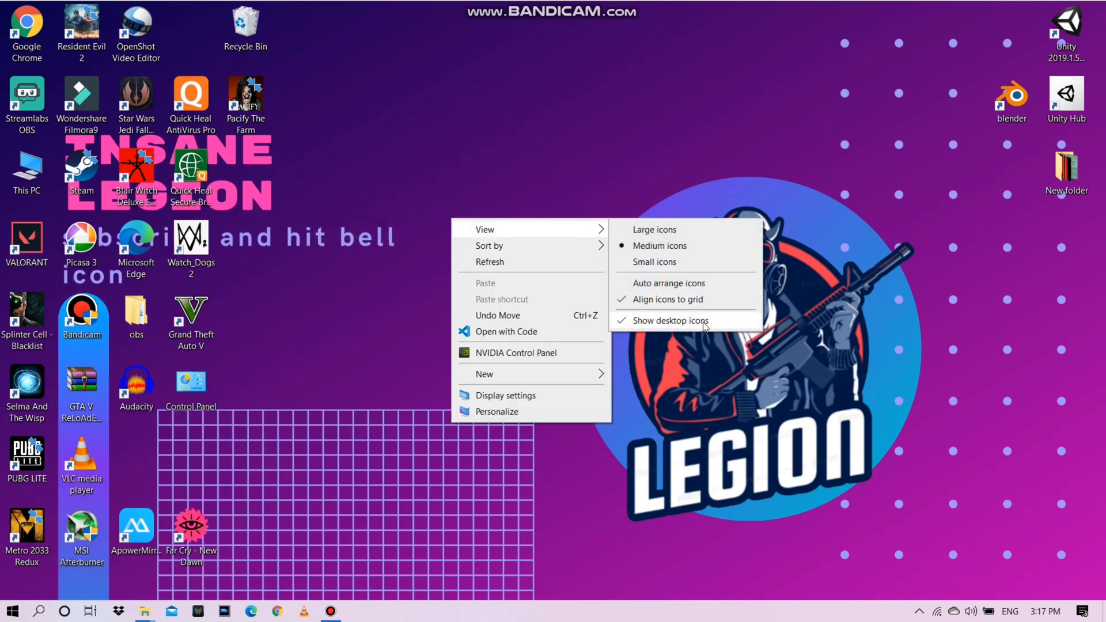
{"action": "left_click", "coordinate": [669, 320]}
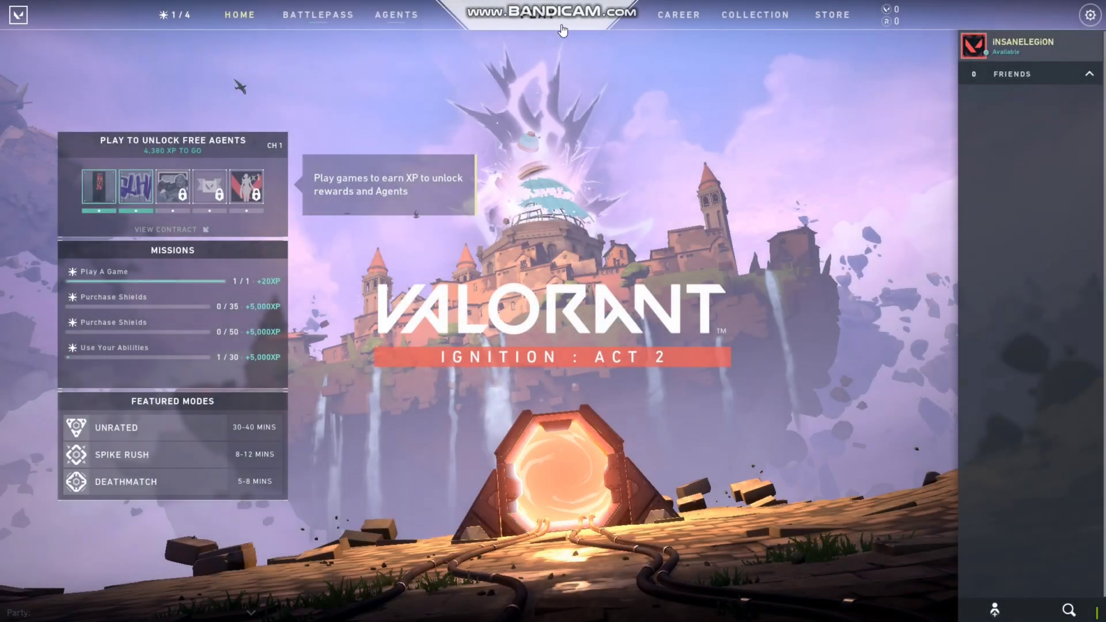
Open VALORANT Settings > Video > Graphics Quality, showing VSync off and no anti-aliasing.
{"action": "left_click", "coordinate": [1090, 15]}
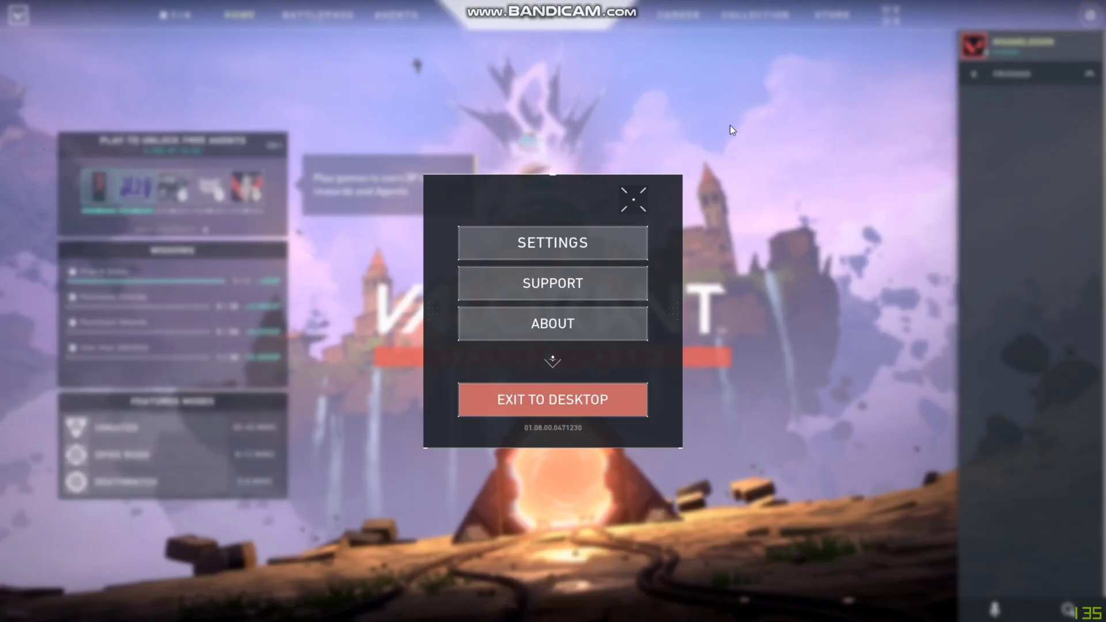
{"action": "left_click", "coordinate": [577, 244]}
{"action": "left_click", "coordinate": [623, 23]}
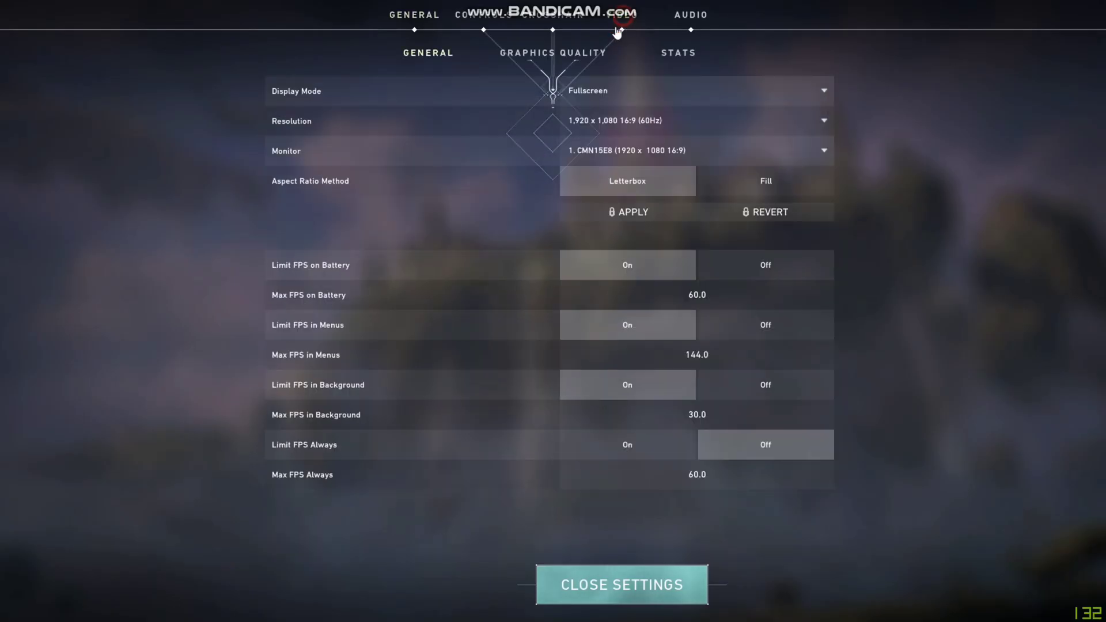
{"action": "left_click", "coordinate": [580, 52]}
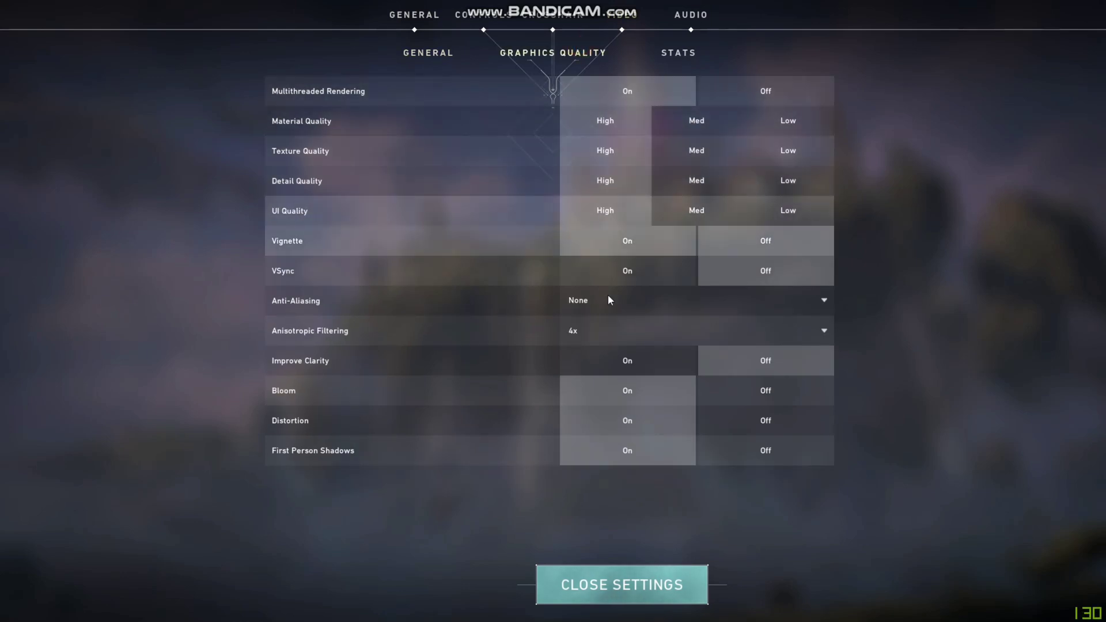